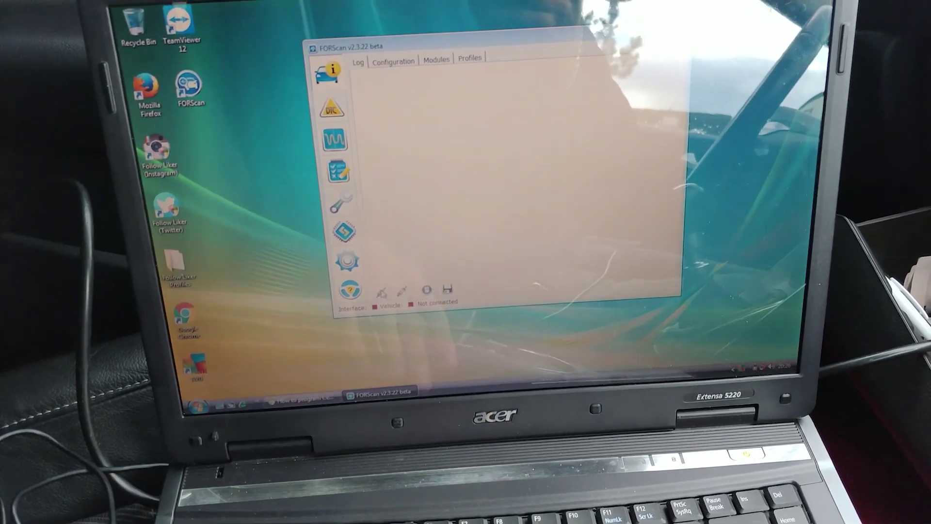
Connect to the vehicle, decline the saved profile, and retry the connection after it fails
click(381, 291)
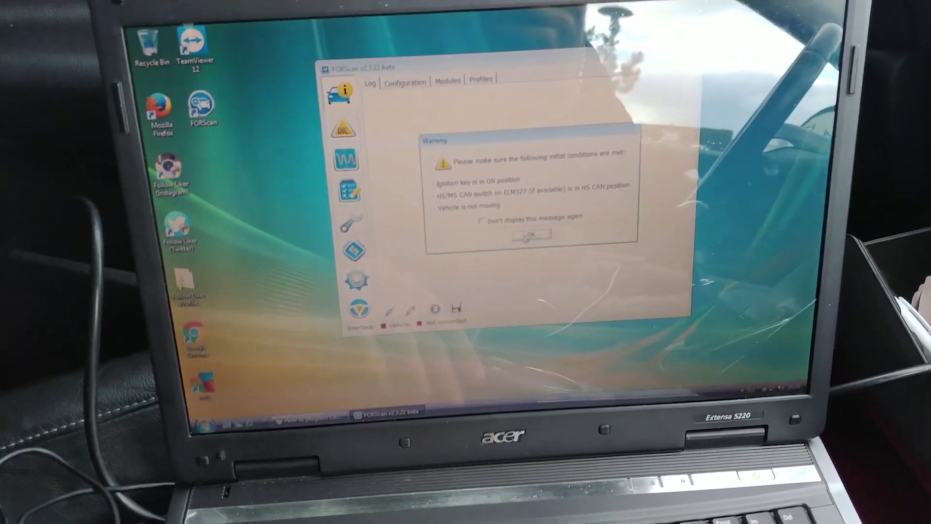
click(527, 237)
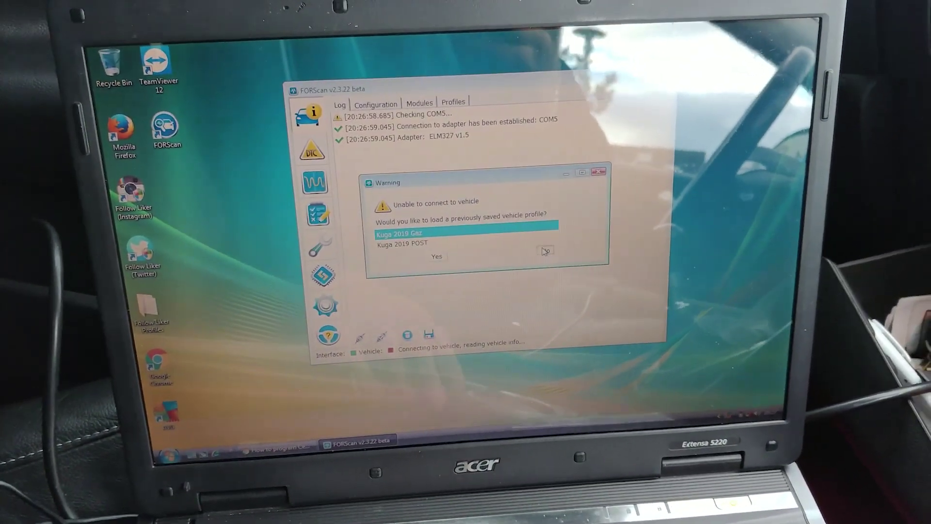
click(544, 251)
click(508, 228)
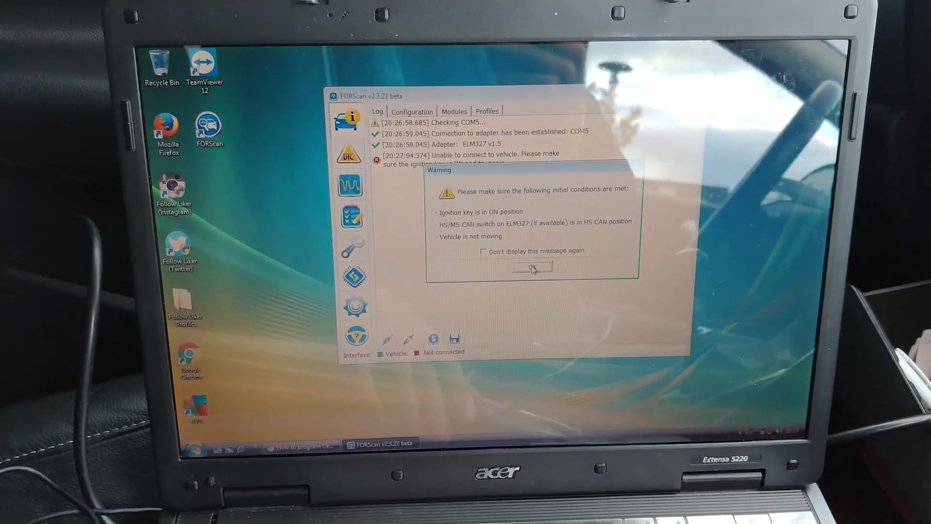
click(535, 261)
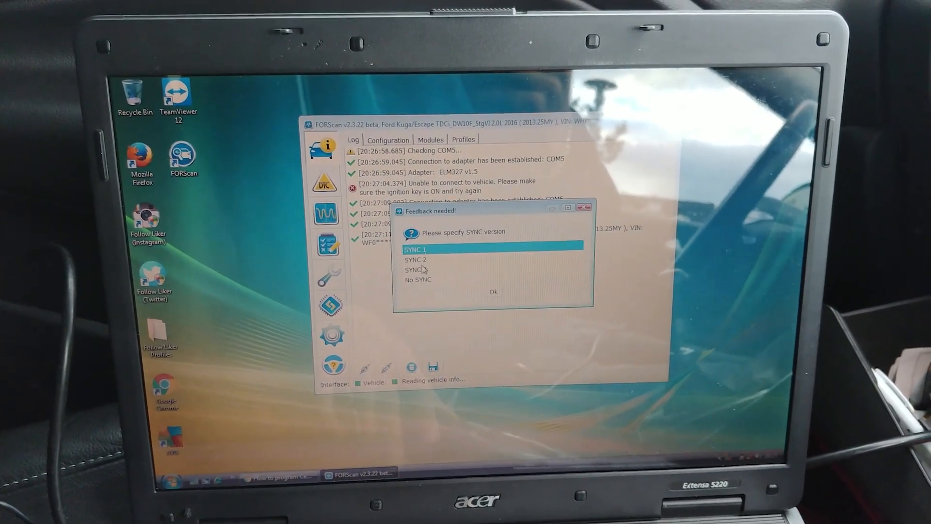
Confirm the SYNC version and skip saving a vehicle profile so scanning finishes
click(493, 294)
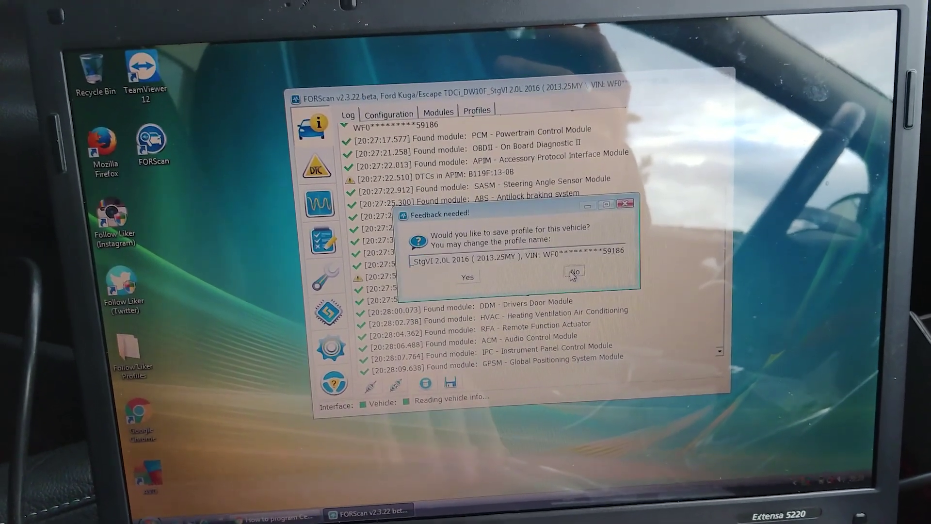
click(570, 273)
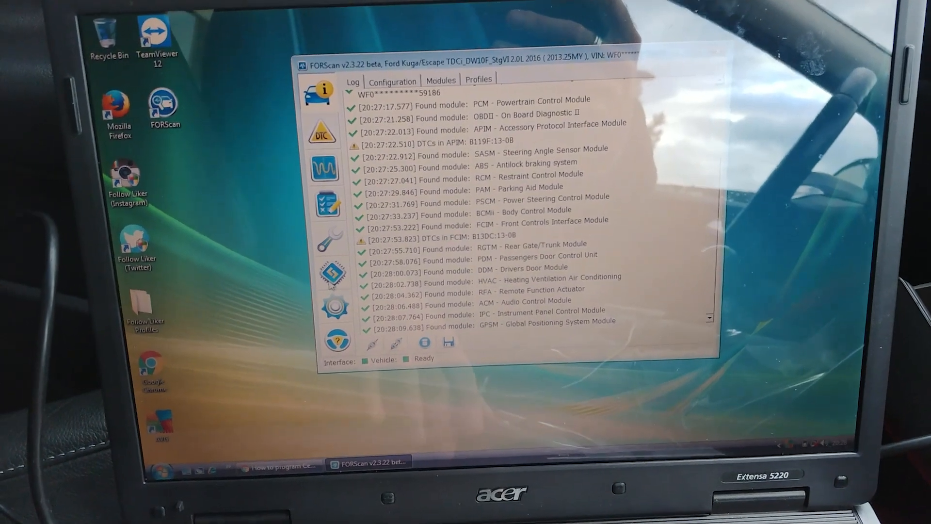
Select the BCMii Central configuration (Main) procedure from the configuration list
click(321, 273)
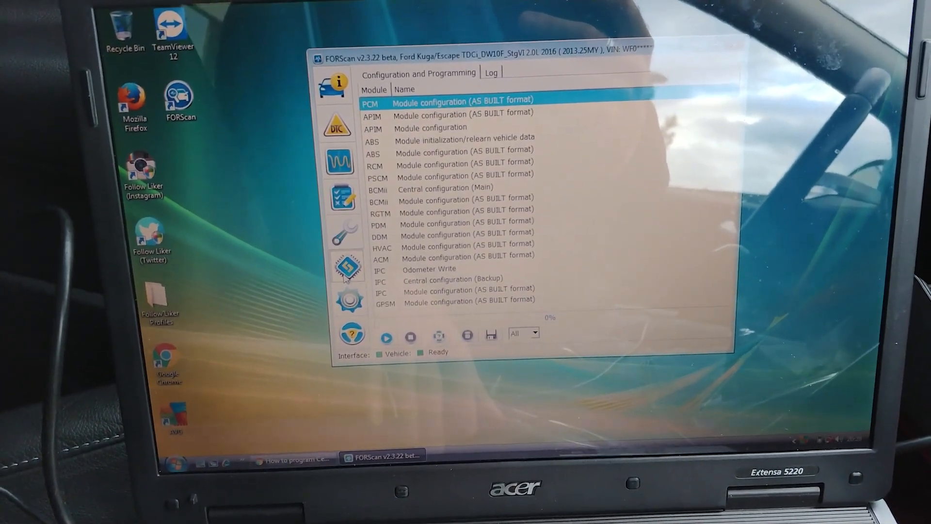
click(433, 287)
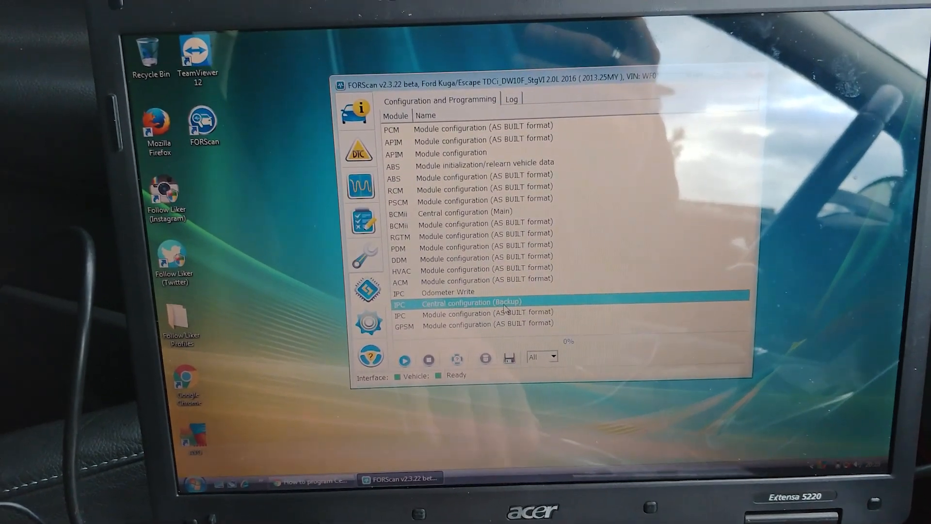
click(458, 213)
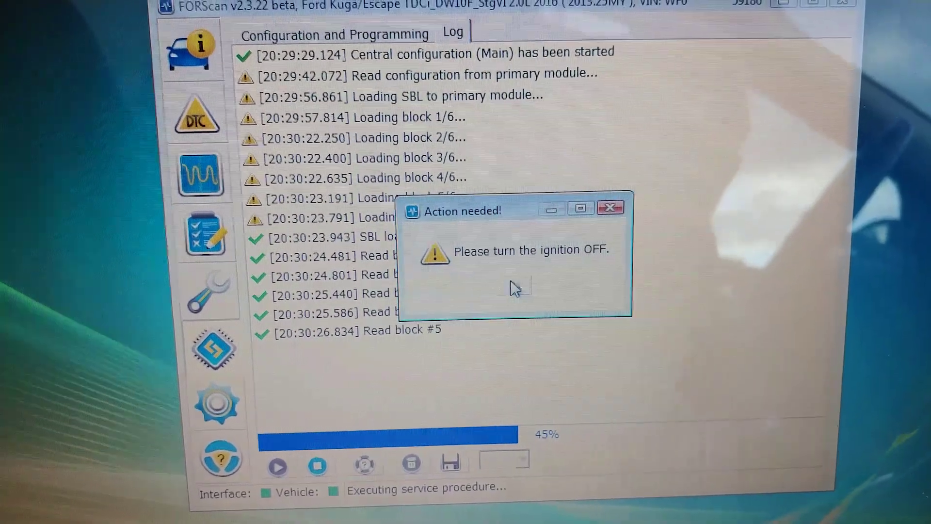
Acknowledge the ignition prompt and switch the parameter view to Engineering 1 (+ all editable)
click(513, 288)
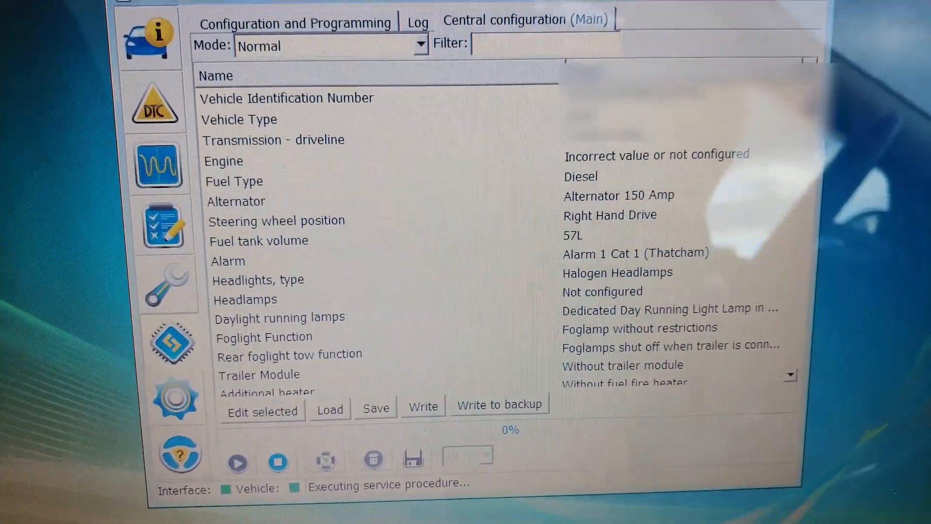
mouse_move(806, 127)
mouse_down()
mouse_move(793, 231)
mouse_move(800, 277)
mouse_up()
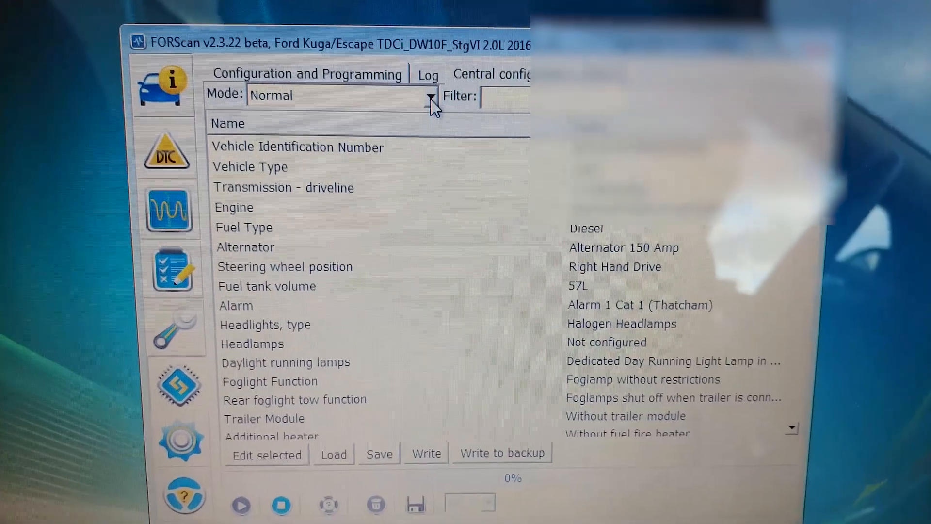
click(434, 100)
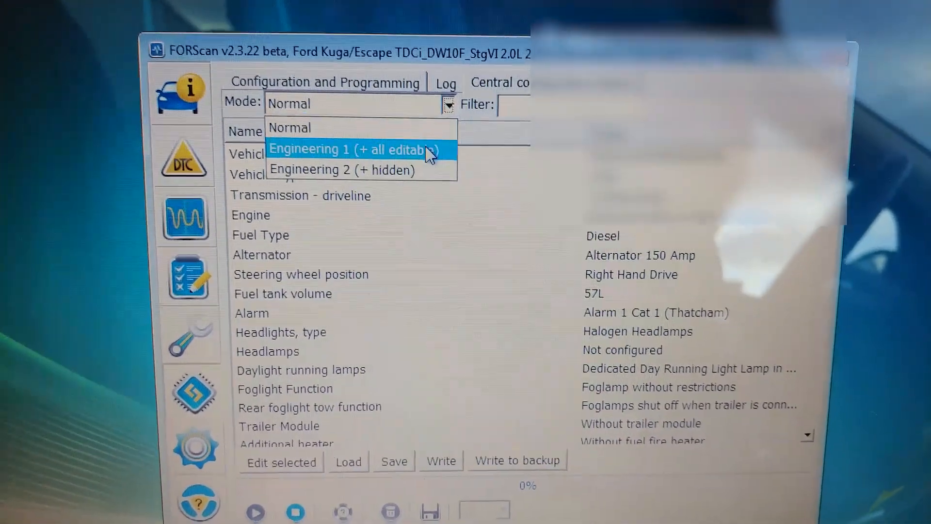
click(432, 142)
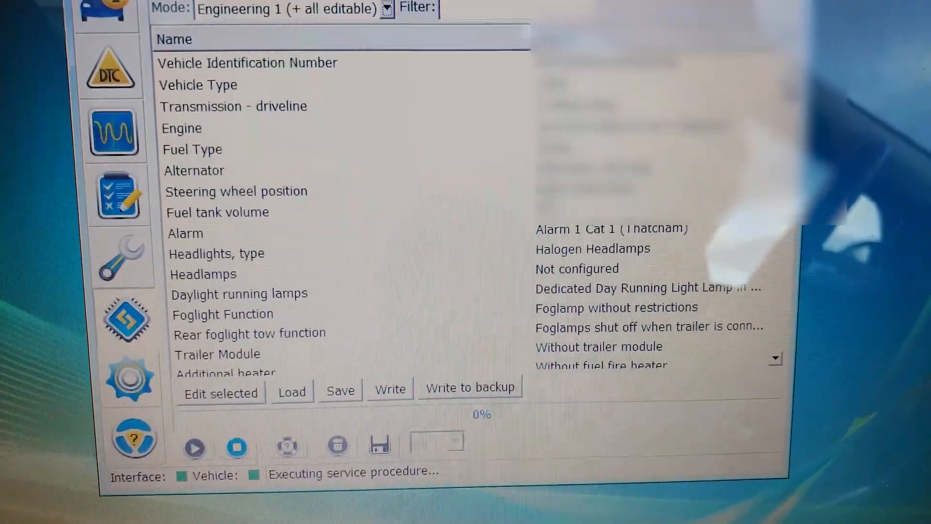
scroll(327, 255, down, 2)
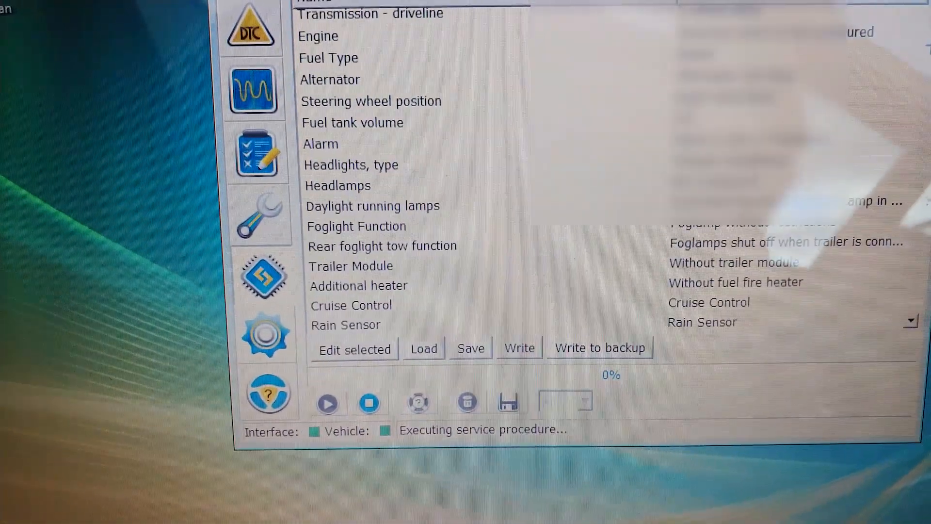
scroll(327, 254, down, 2)
scroll(466, 218, down, 1)
scroll(466, 219, down, 1)
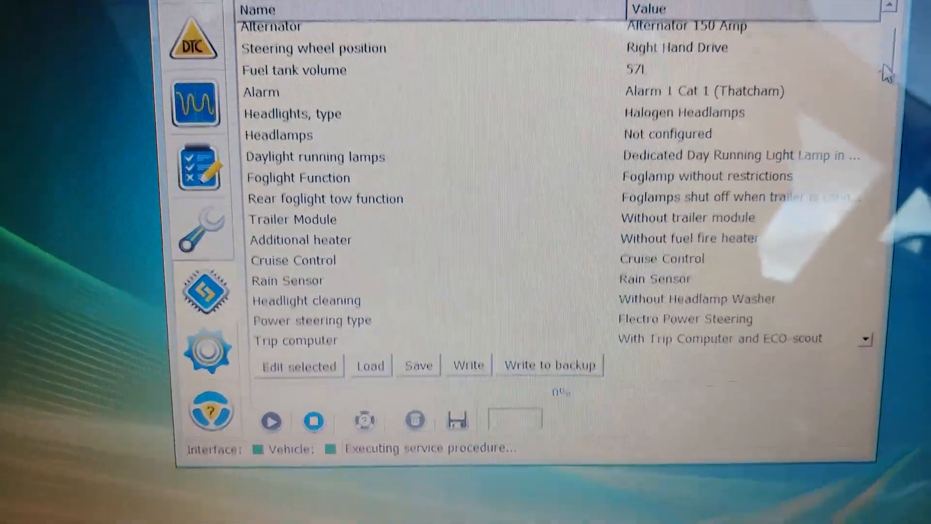
scroll(560, 236, down, 3)
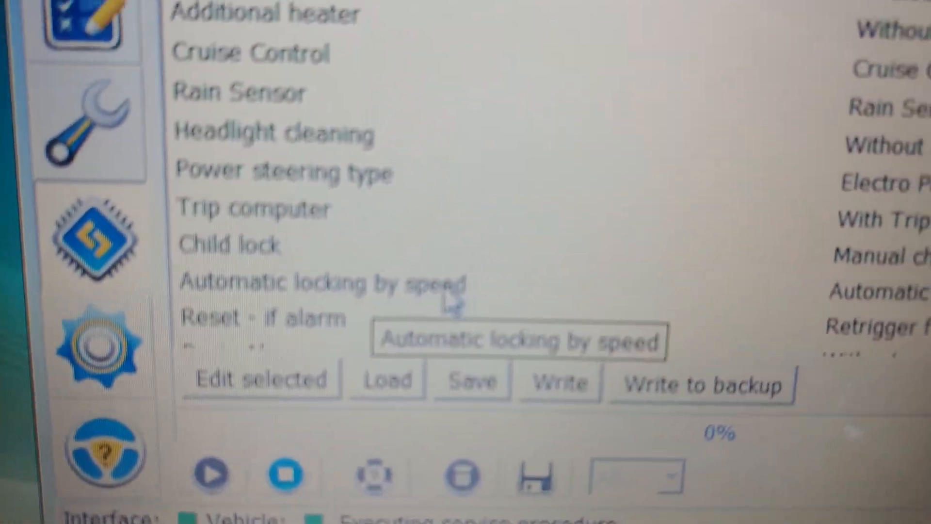
Select the Automatic locking by speed row in the parameter list
click(487, 244)
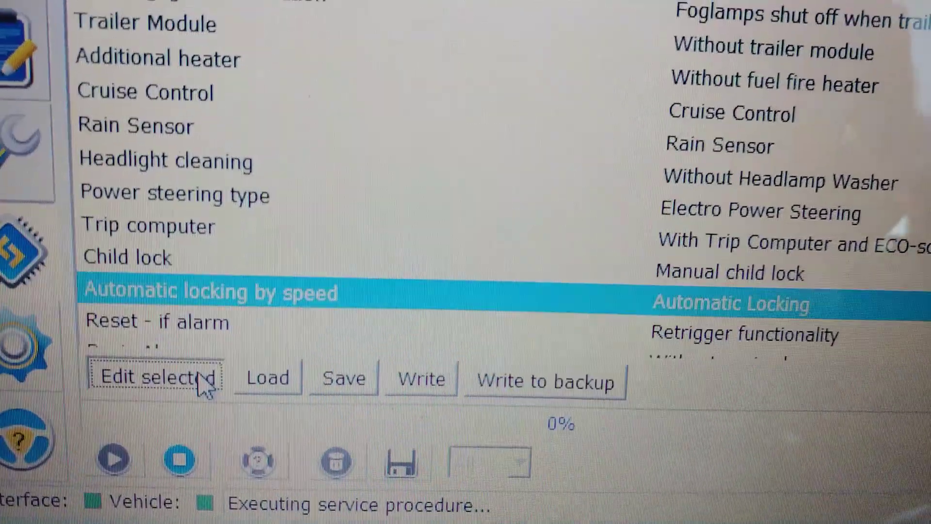
Bring up the value choices for Automatic locking by speed, currently Automatic Locking
click(206, 384)
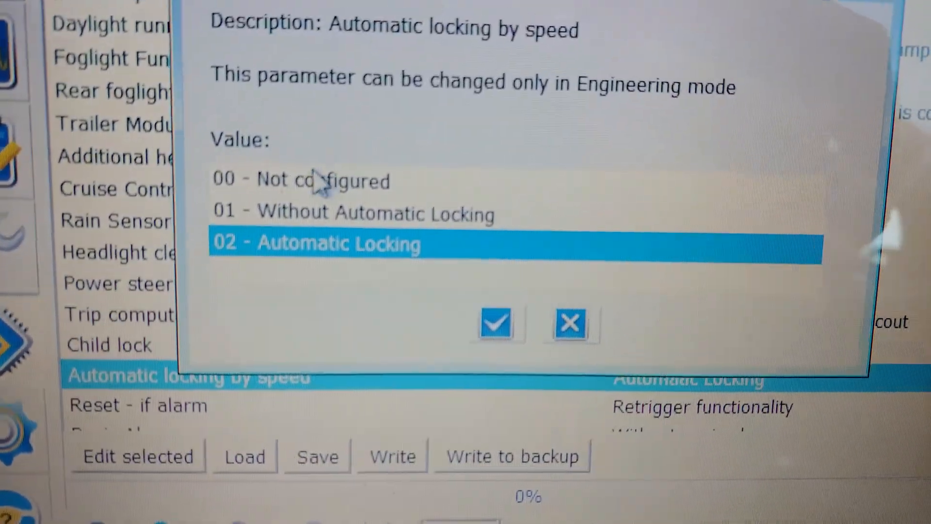